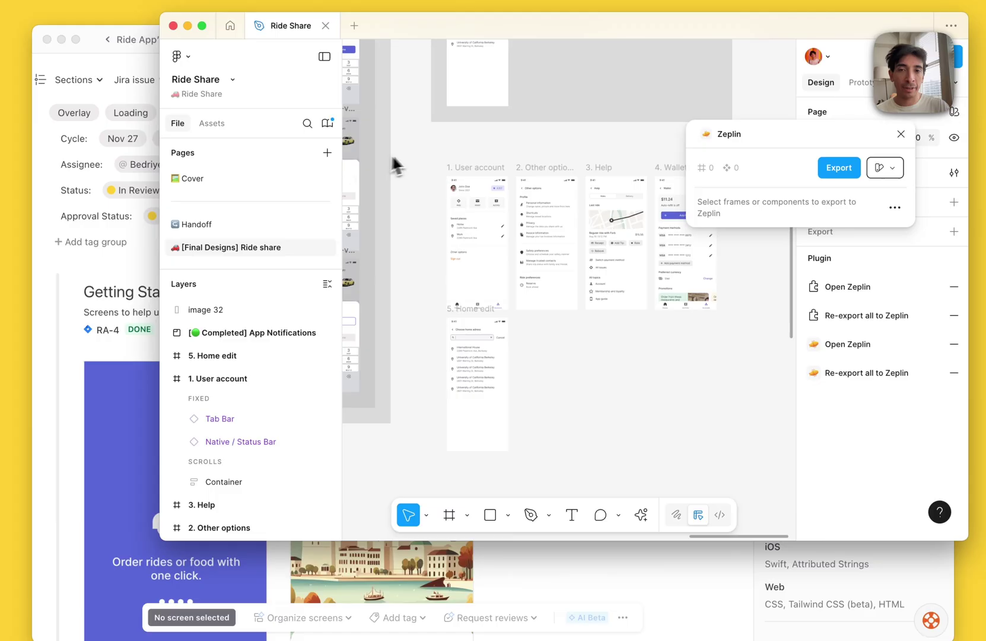
Export the five selected Ride Share frames to the Food Delivery project, then switch to Zeplin.
left_click_drag(422, 153, 668, 389)
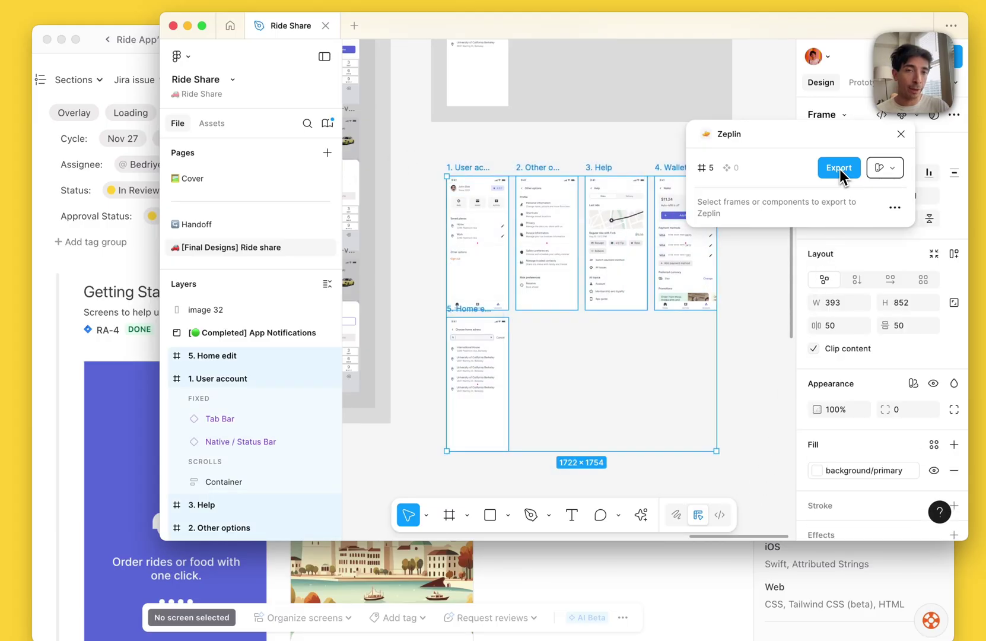
left_click(839, 168)
left_click(802, 248)
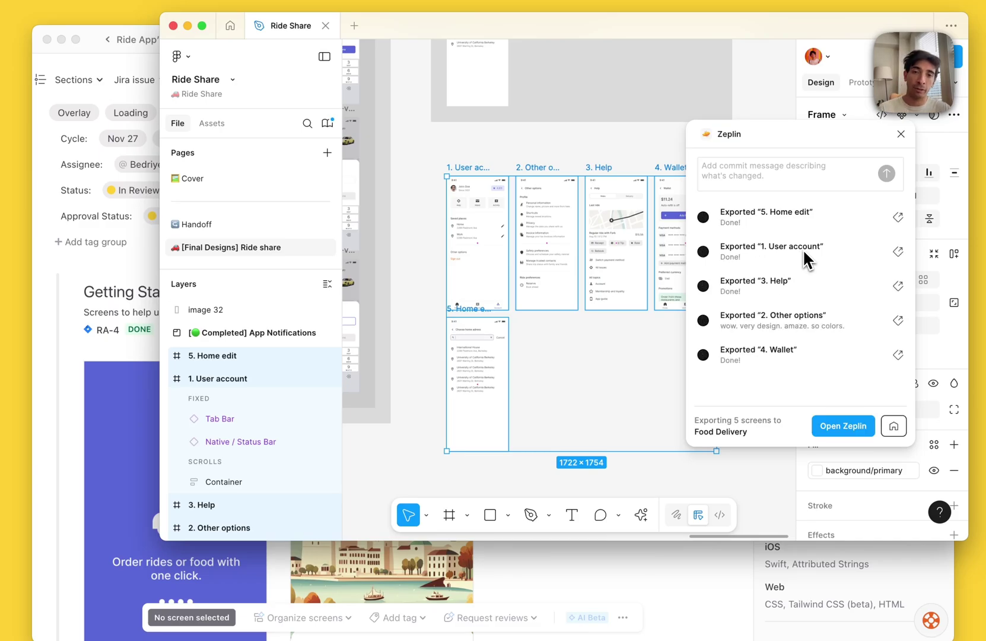
left_click(581, 160)
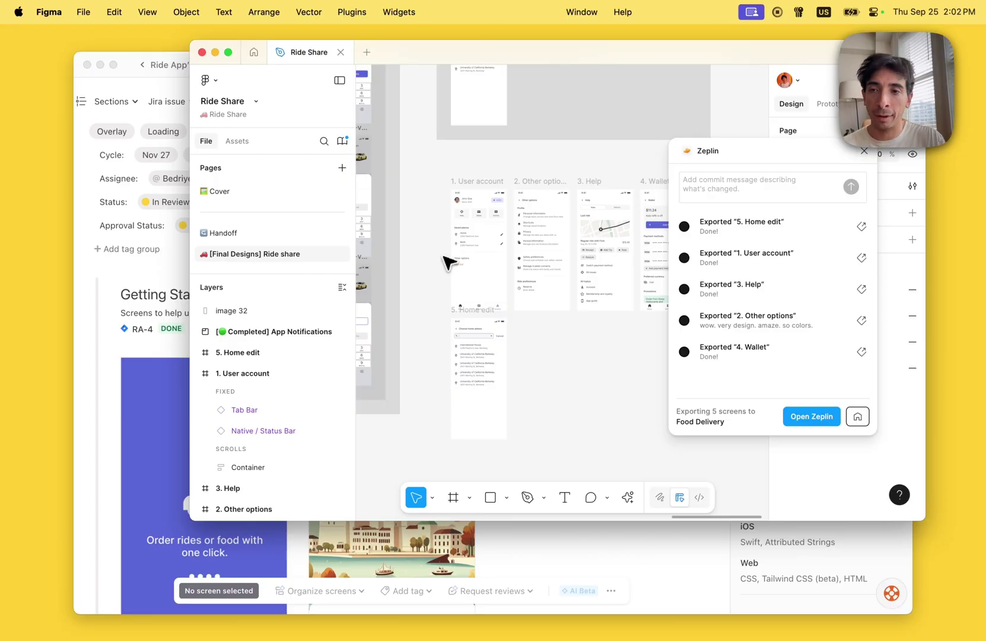
left_click(178, 271)
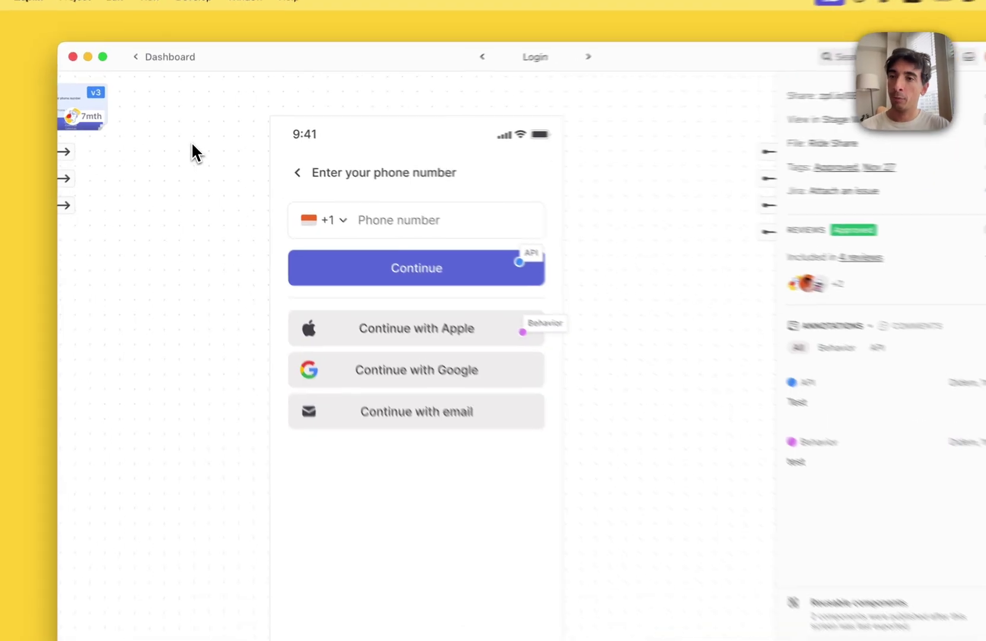
Open the Login screen's v3 Versions panel and scroll through its earlier versions.
left_click(113, 119)
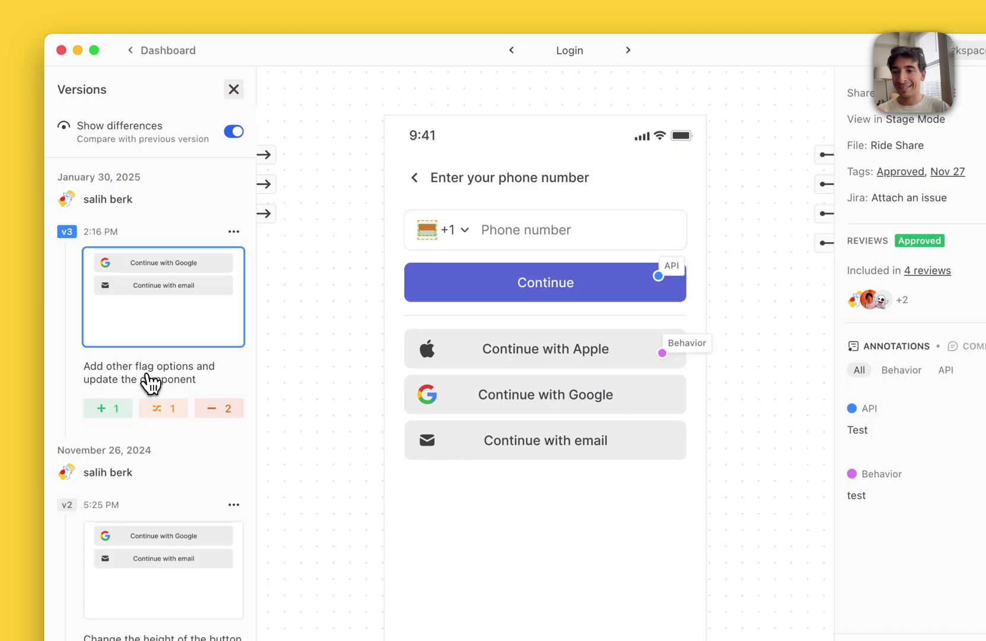
scroll(150, 382, "down", 3)
scroll(150, 383, "up", 2)
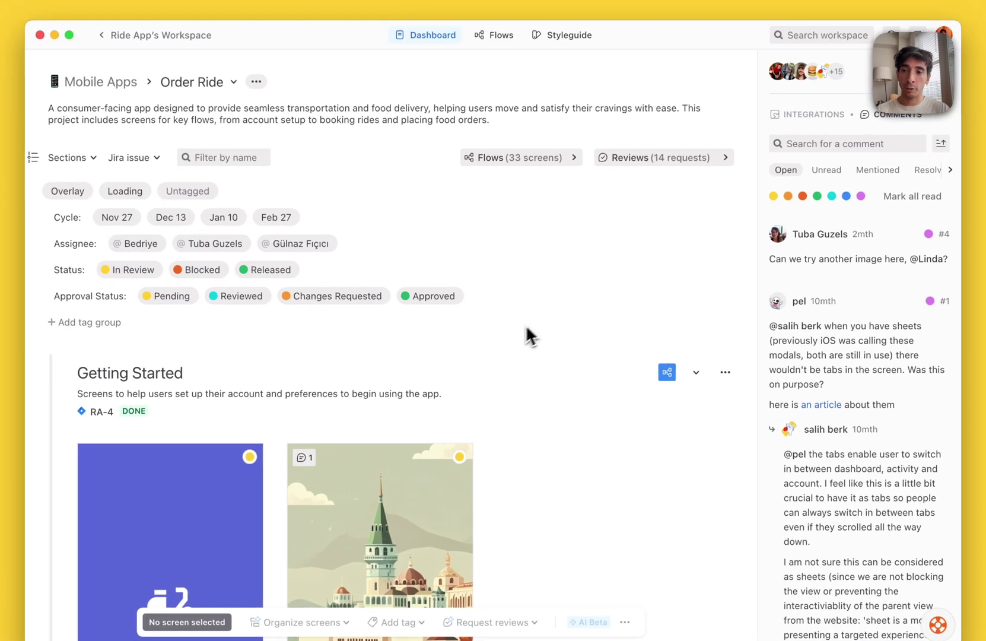
Open Login existing account from Login / Sign up and compare its Empty and Filled variants.
scroll(333, 268, "down", 10)
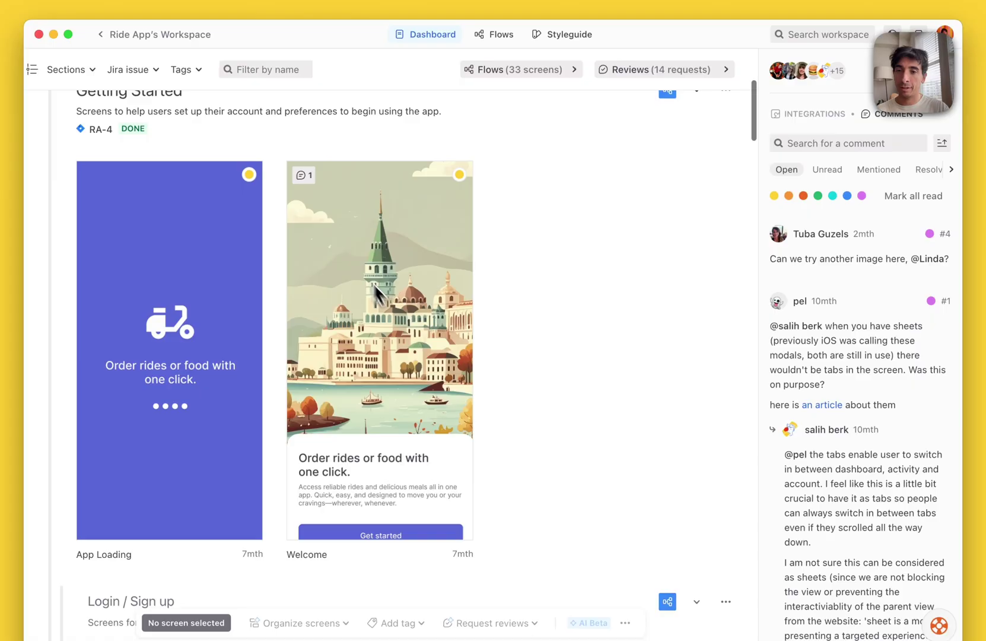
scroll(402, 315, "down", 3)
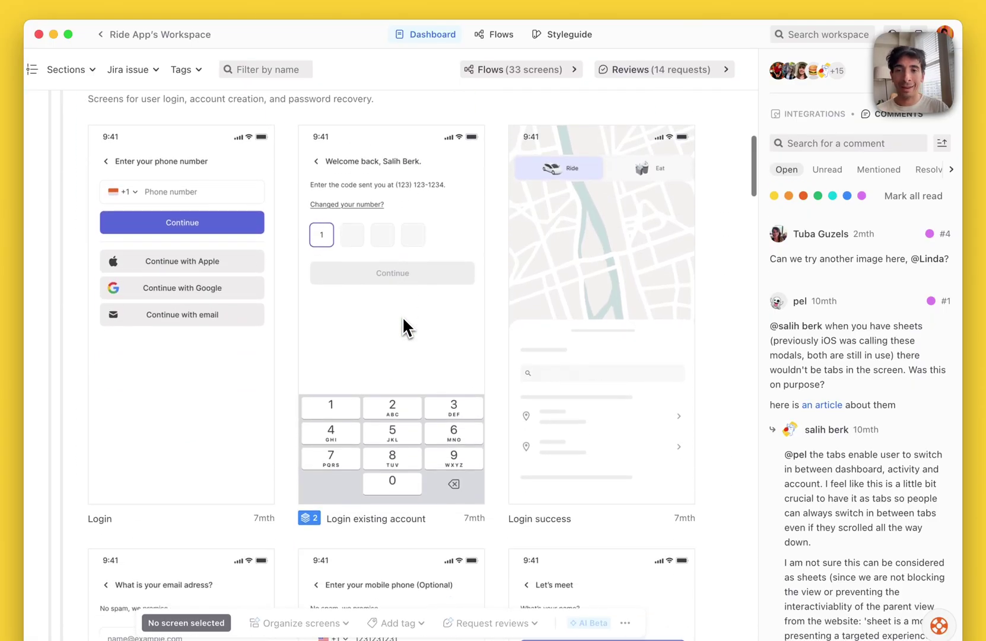
left_click(375, 400)
left_click(375, 400)
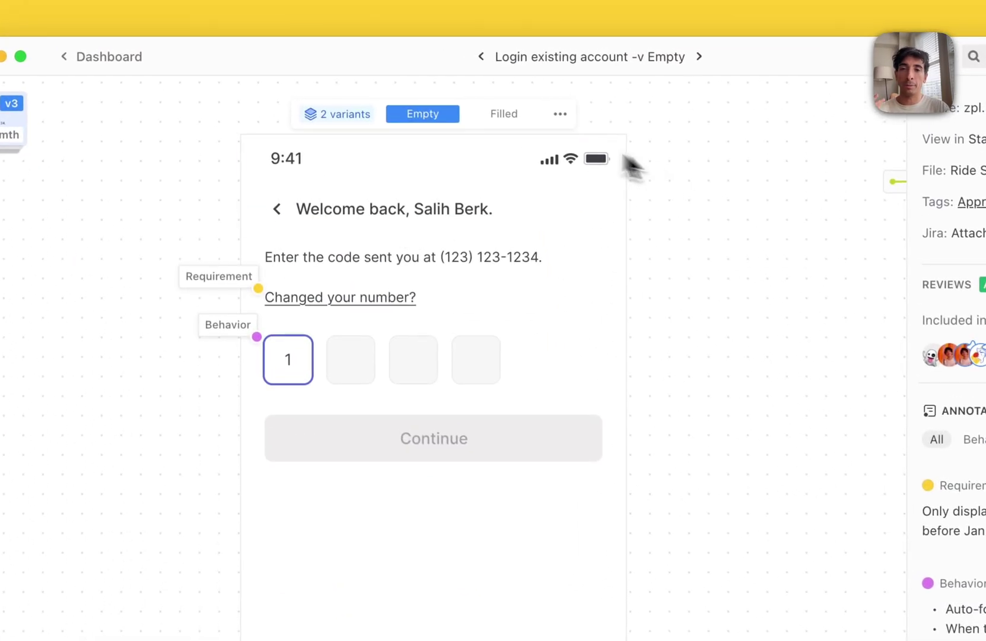
left_click(505, 121)
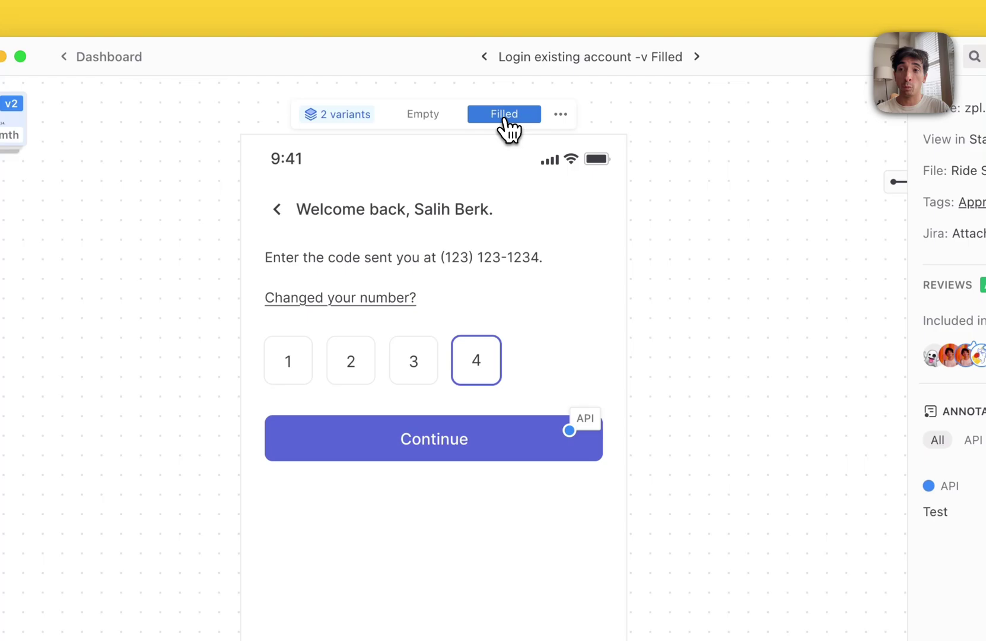
left_click(95, 58)
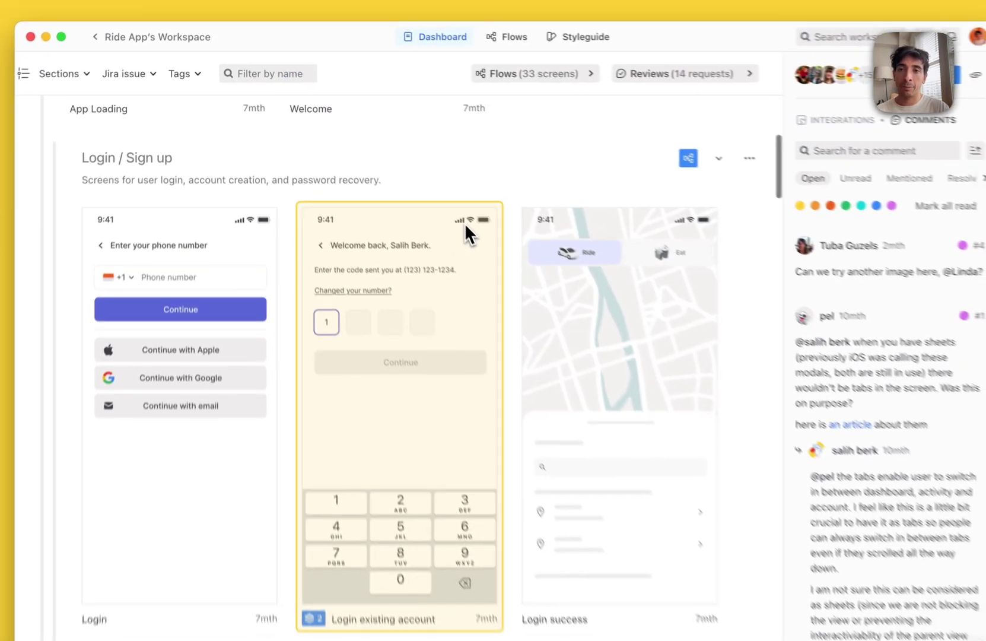
scroll(457, 224, "up", 10)
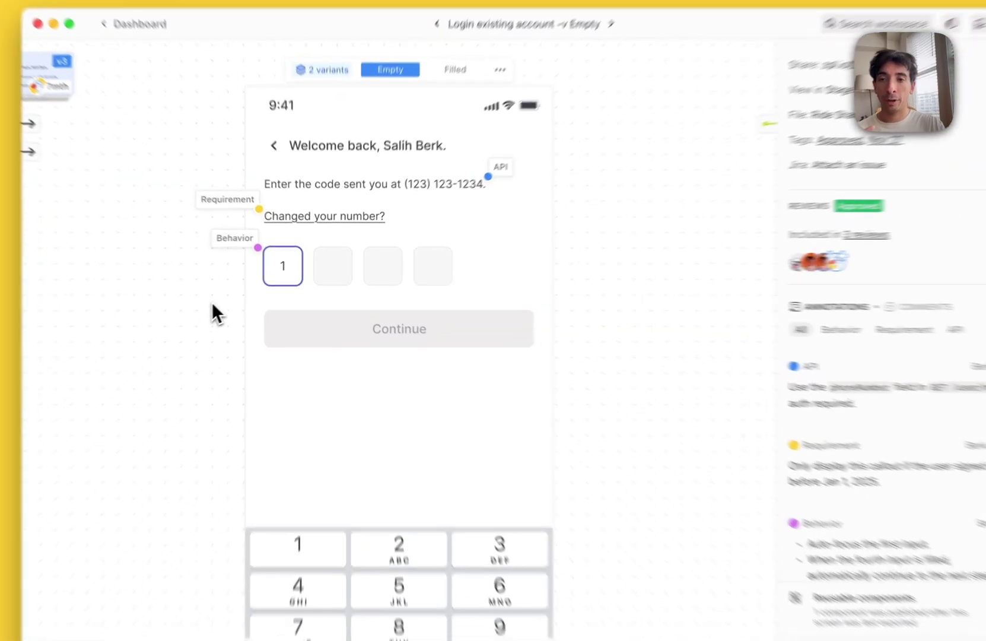
mouse_move(253, 249)
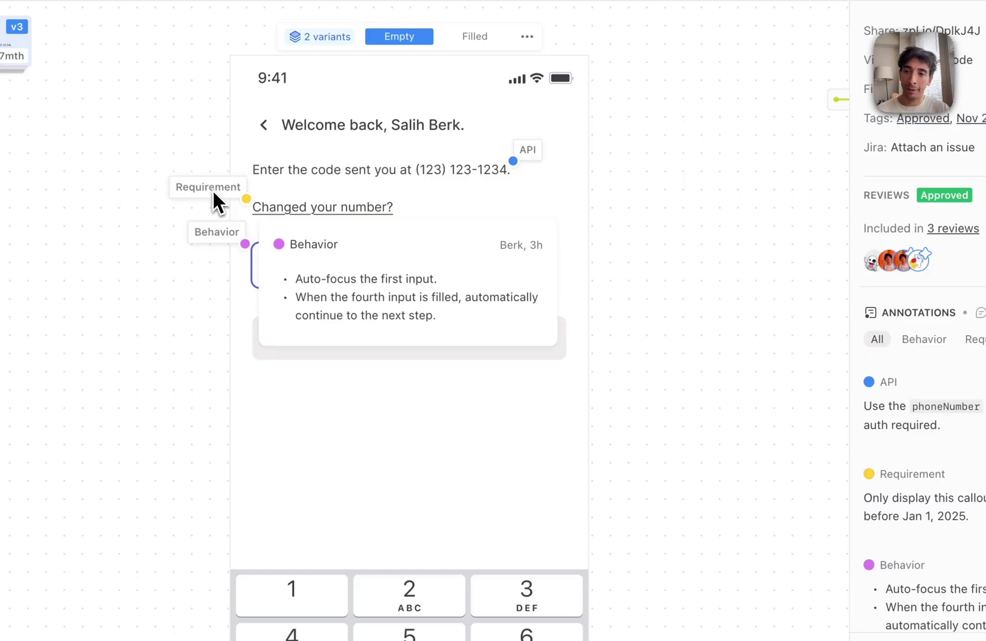
mouse_move(212, 188)
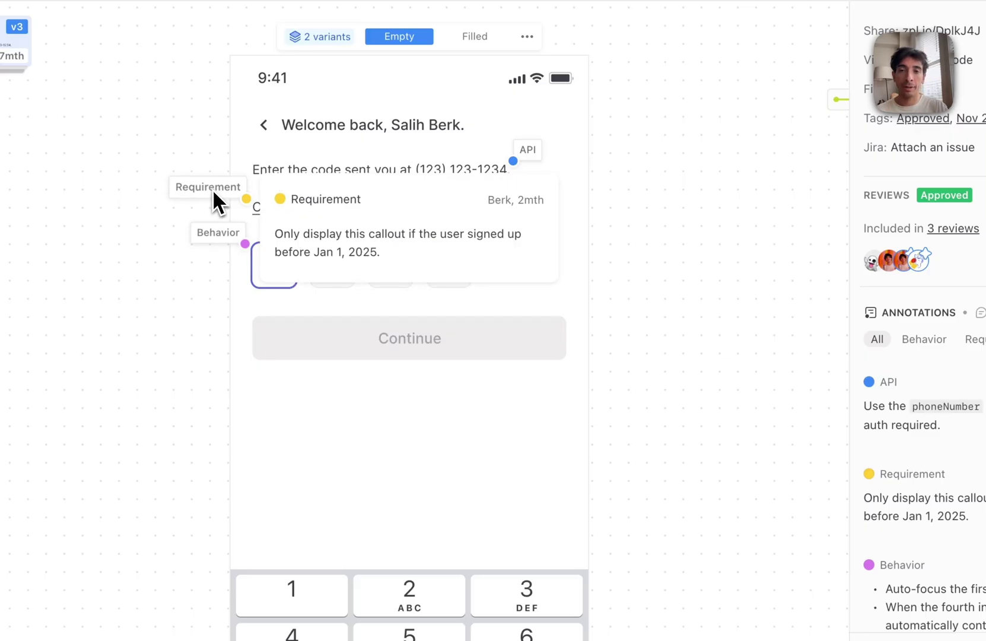
mouse_move(532, 156)
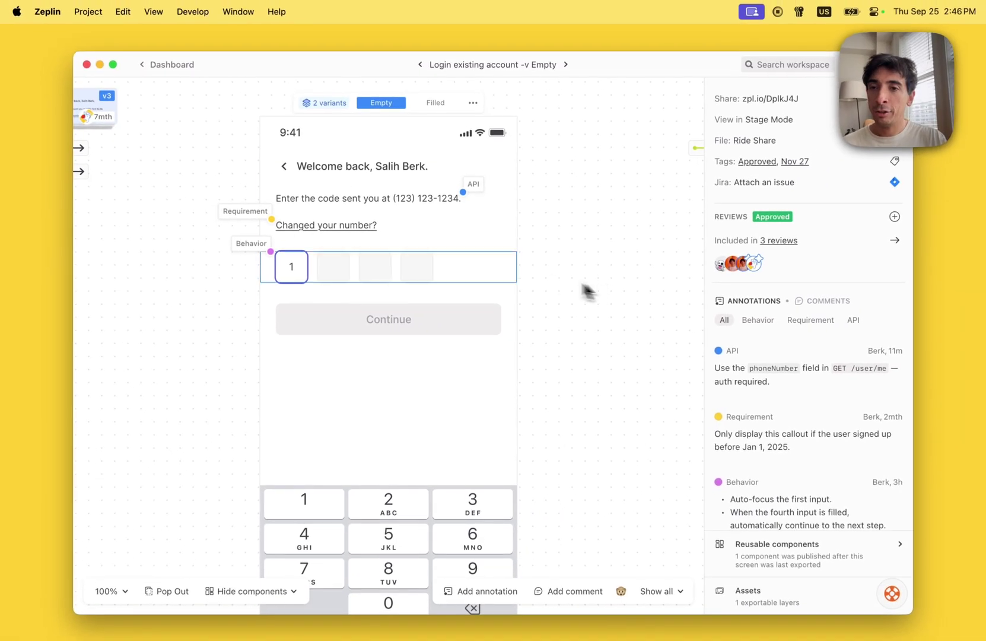
Back on the project dashboard, pan around the Get Started diagram under Flows.
left_click(180, 72)
scroll(433, 299, "up", 2)
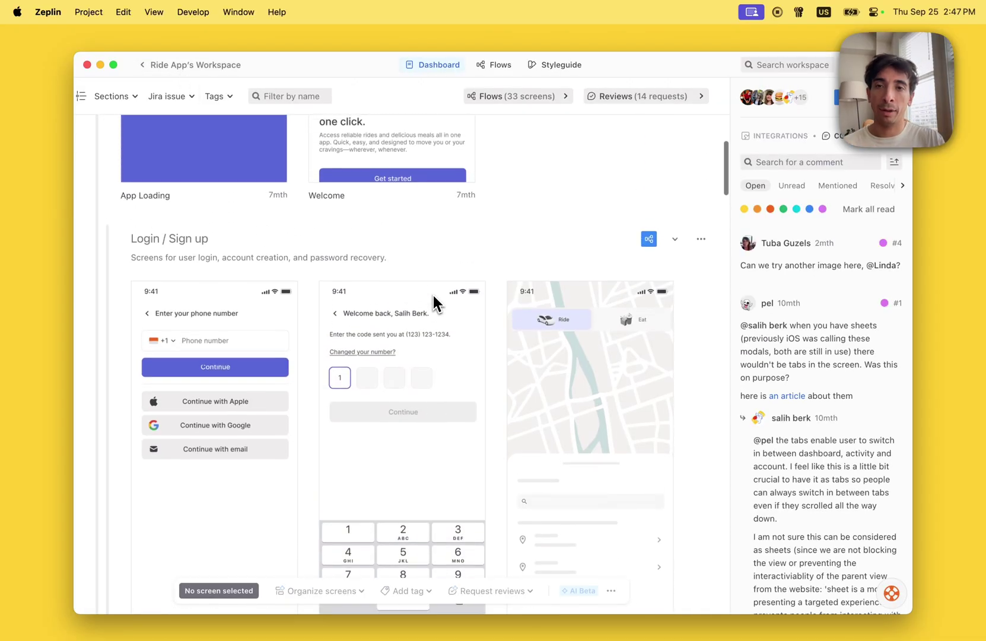
left_click(487, 66)
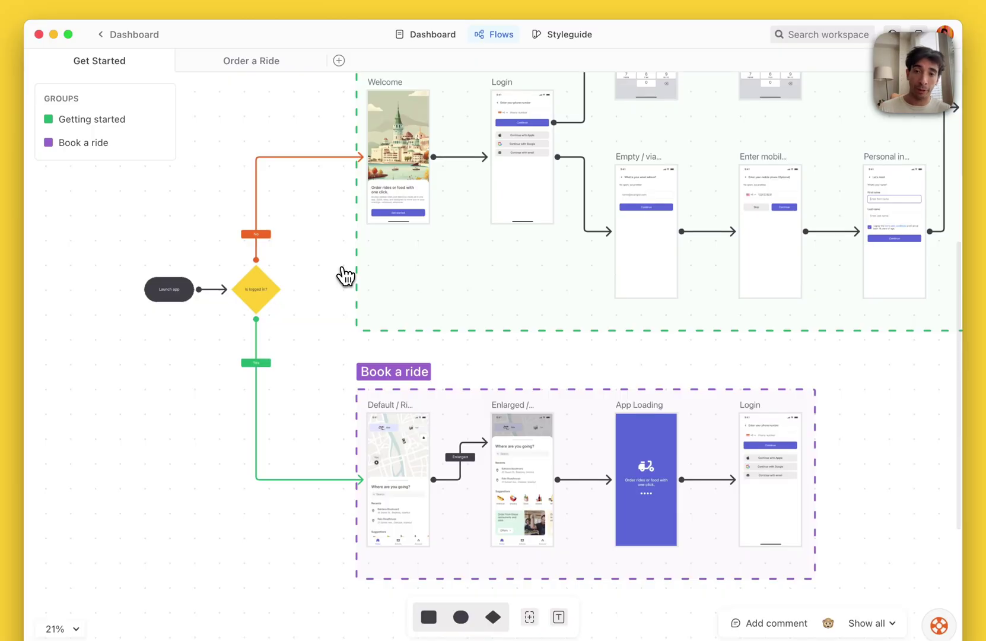
scroll(346, 276, "right", 5)
scroll(345, 276, "up", 3)
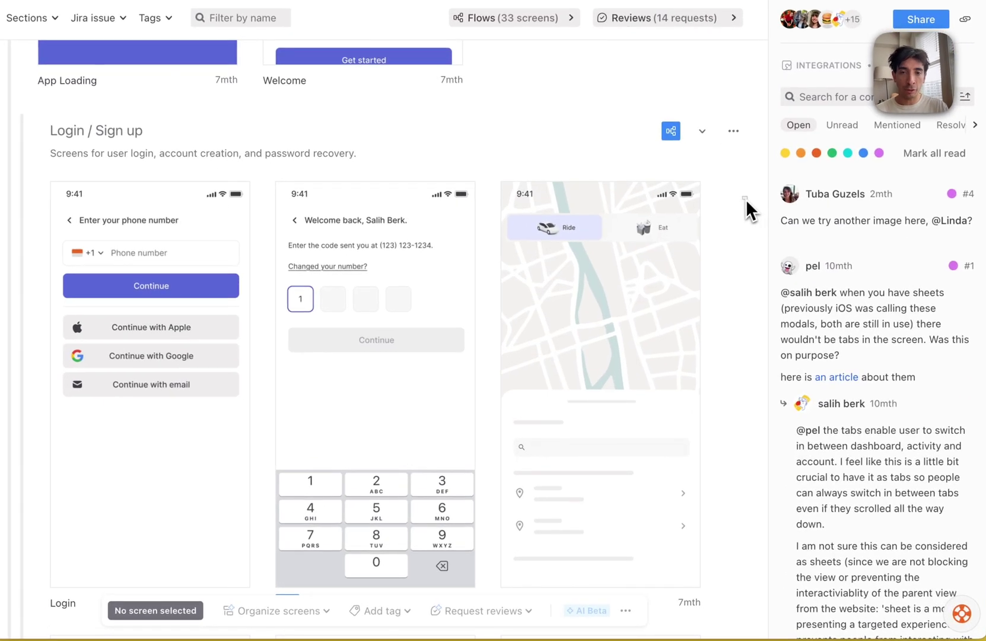
Request approval for three Login / Sign up screens and add a teammate as reviewer.
left_click_drag(708, 252, 429, 422)
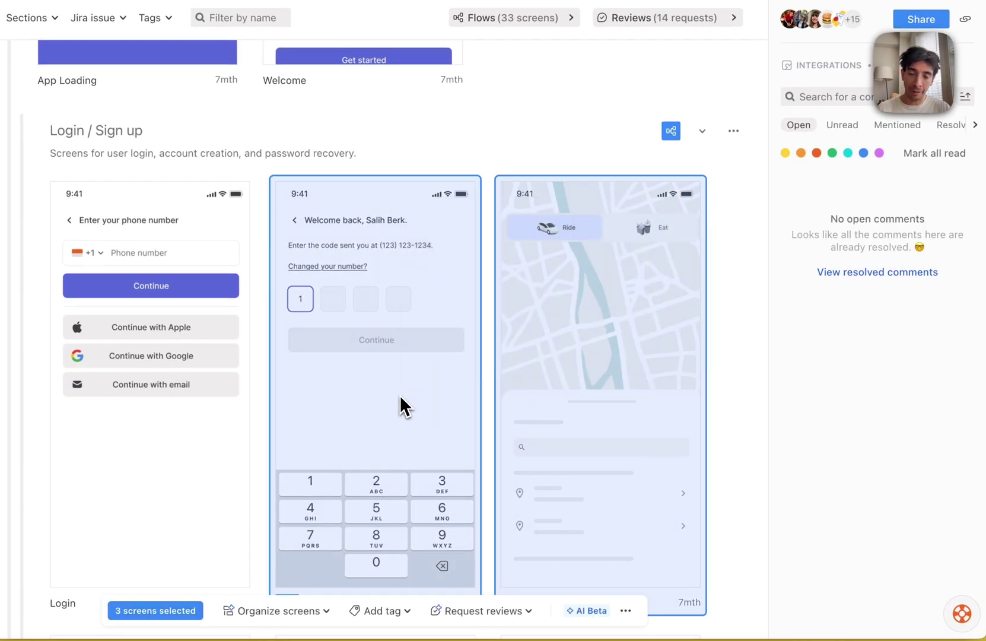
left_click(481, 611)
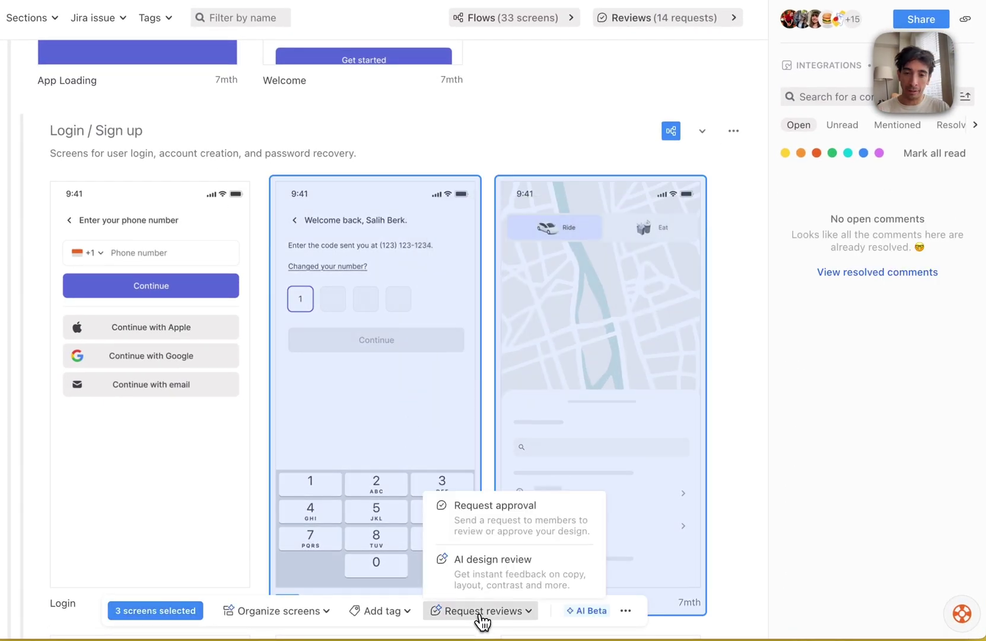
left_click(528, 539)
left_click(358, 295)
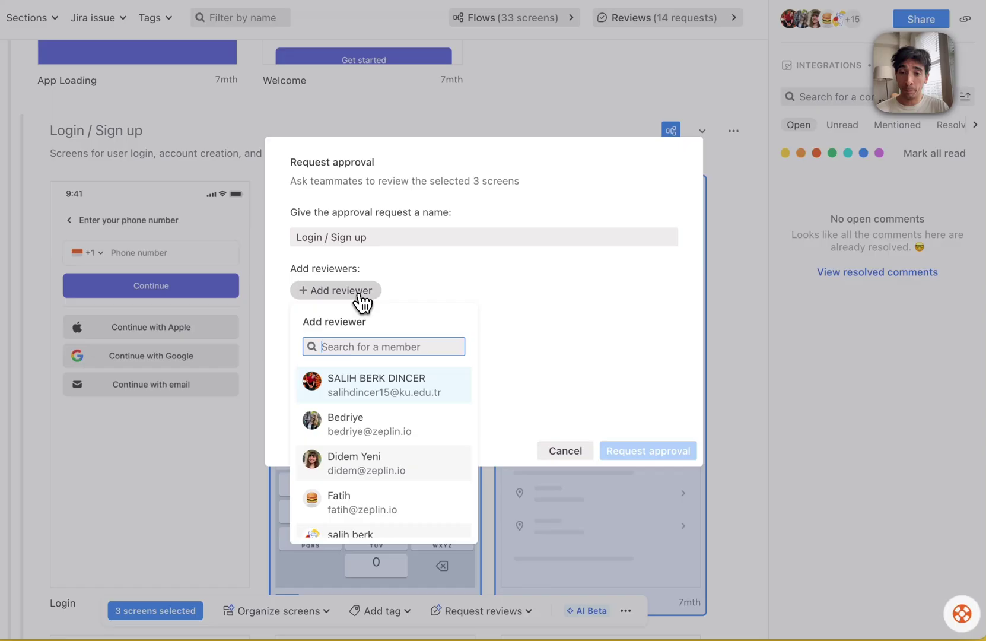
left_click(390, 434)
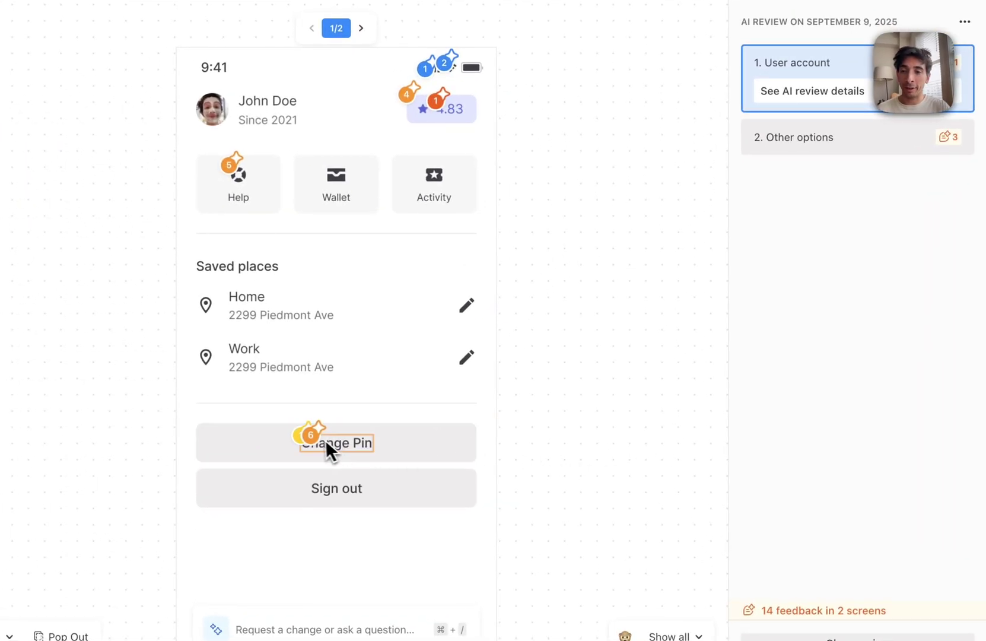
Review the AI feedback on the uncentered Change Pin text and the rating chip contrast failure.
left_click(317, 440)
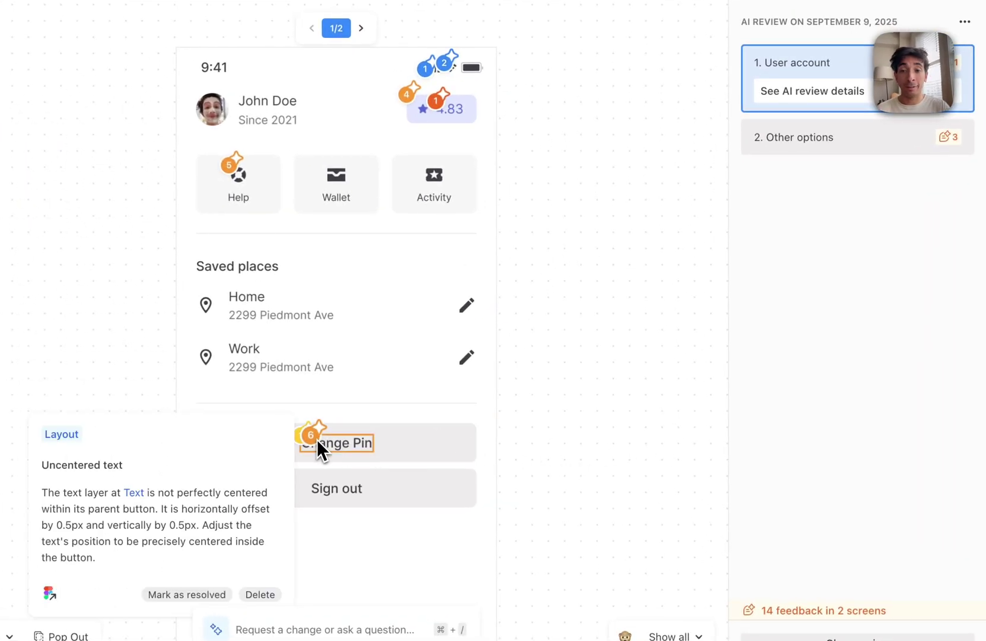
left_click(439, 105)
left_click(606, 356)
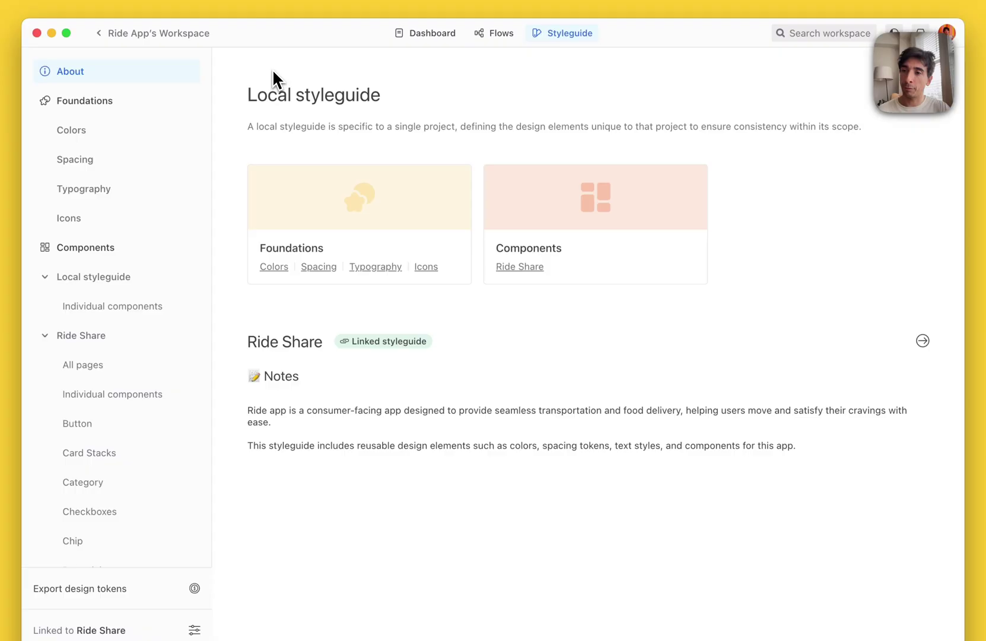
View the Ride Share spacing tokens and type styles, then scroll the list of all components.
left_click(127, 134)
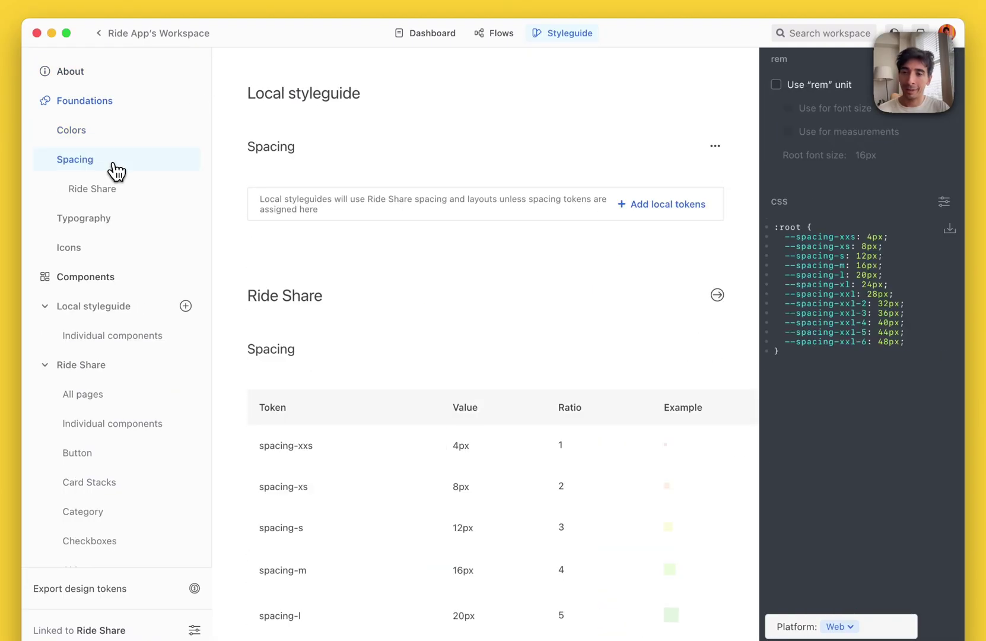
left_click(95, 225)
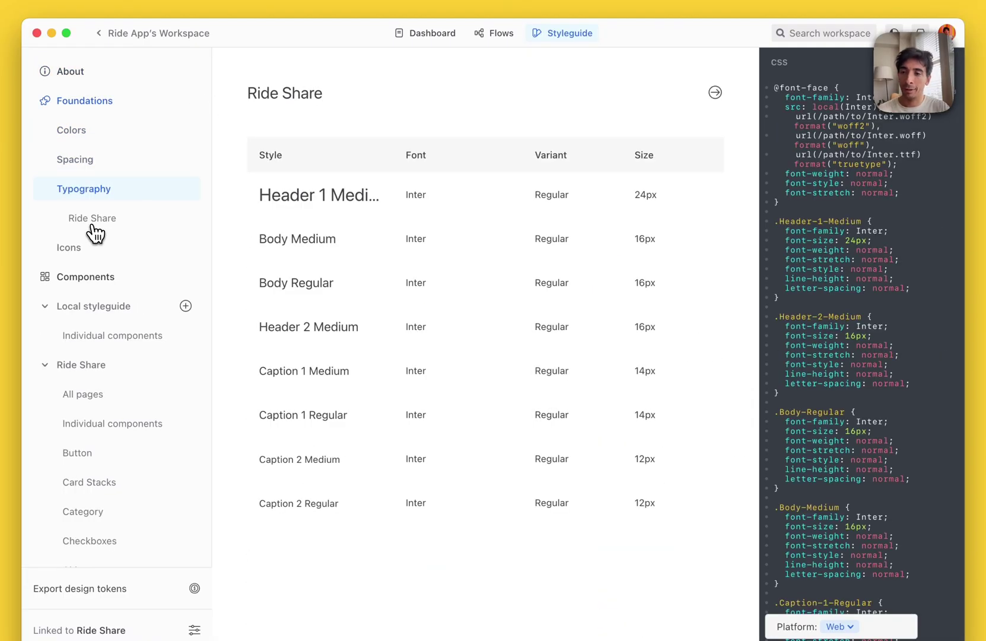
left_click(89, 394)
scroll(505, 487, "down", 5)
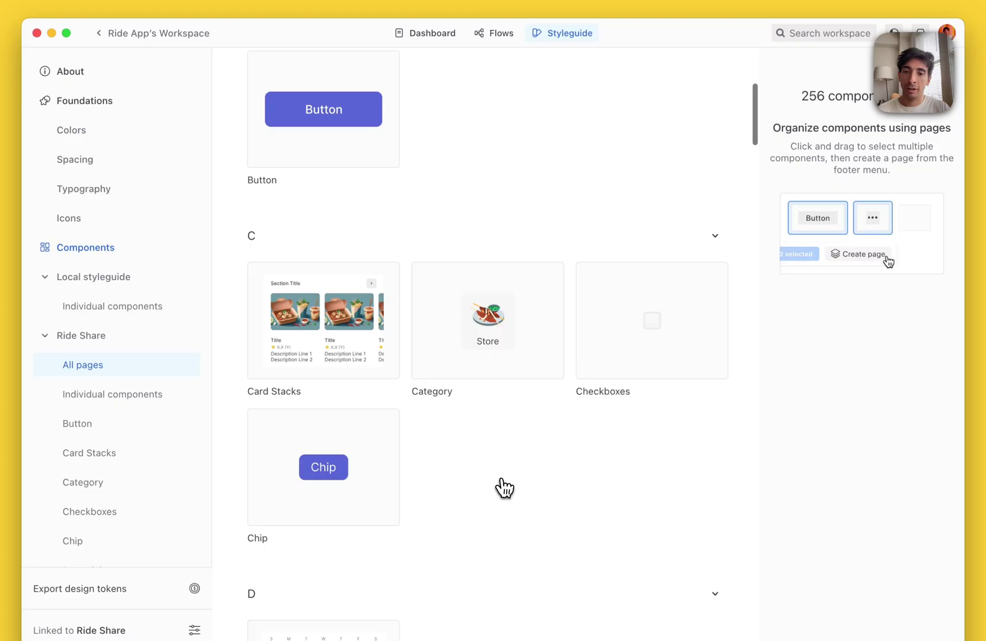
scroll(504, 487, "down", 5)
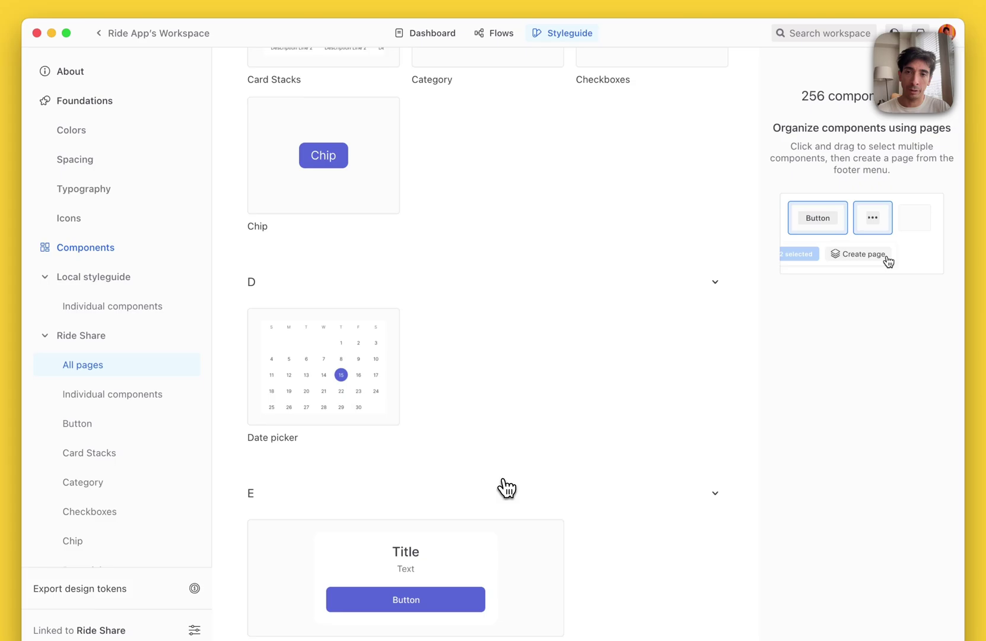
Open the Login screen, outline its components with Option+C, and inspect the phone number Text Field.
left_click(401, 34)
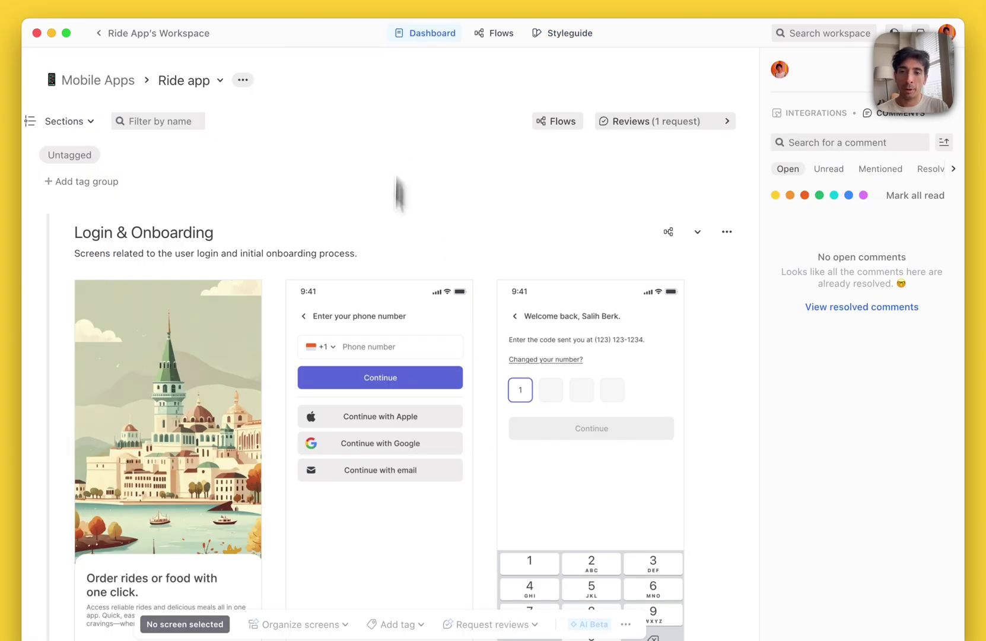
left_click(391, 345)
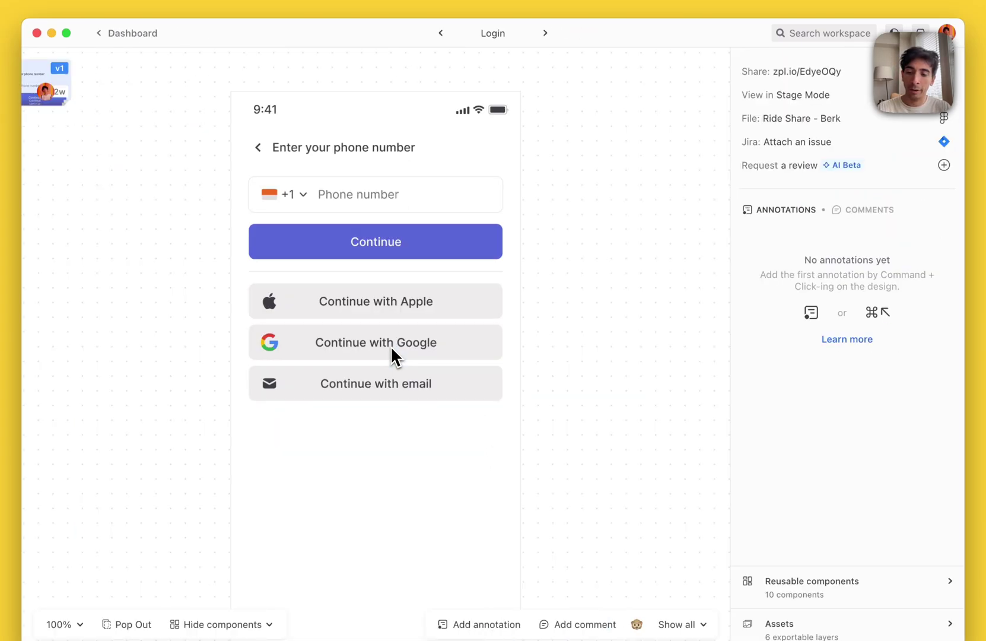
key("alt+c")
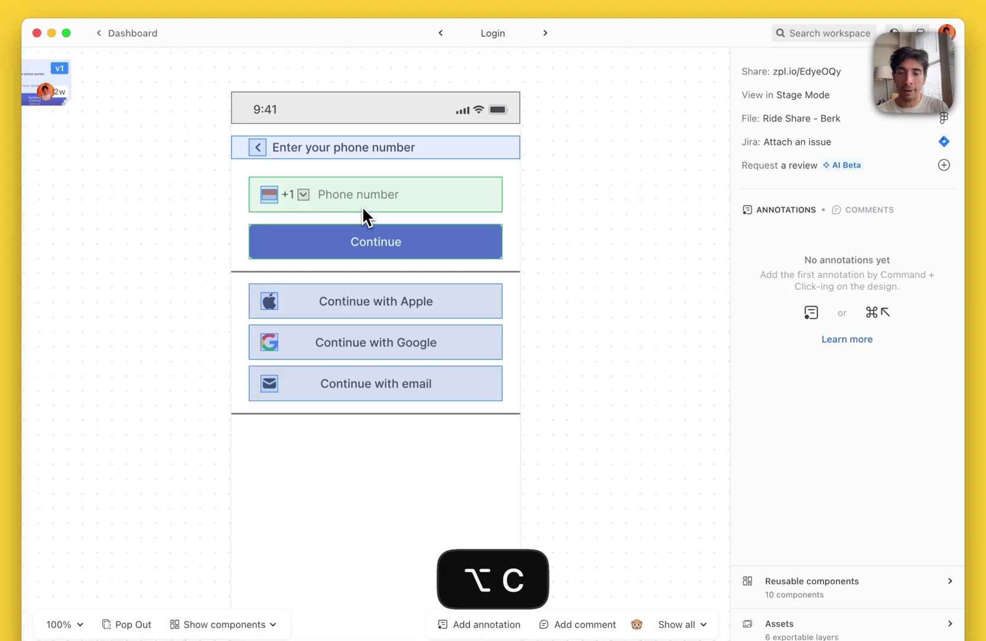
left_click(359, 209)
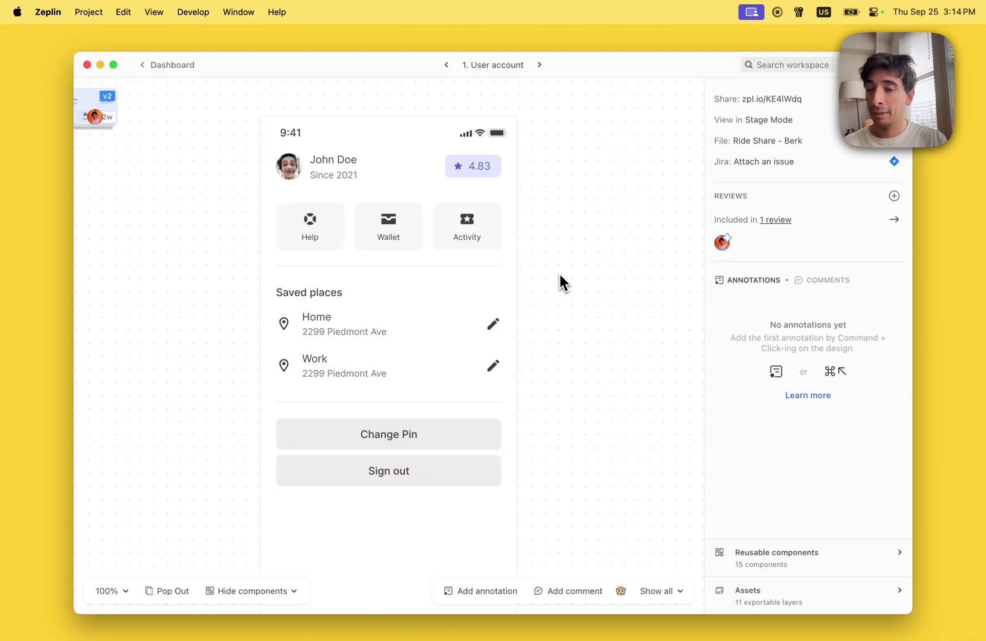
left_click(474, 241)
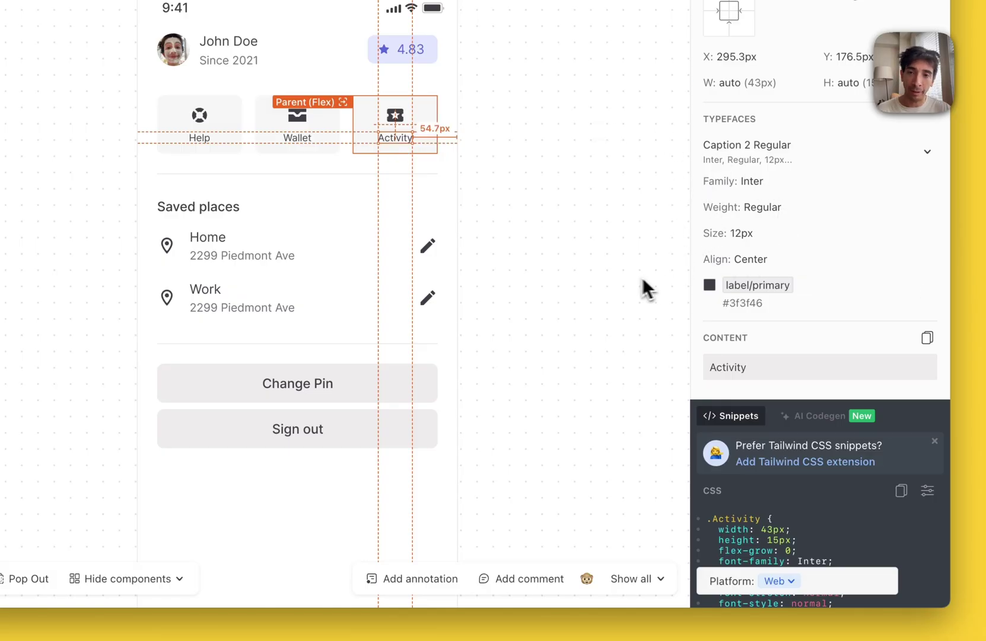
left_click(399, 120)
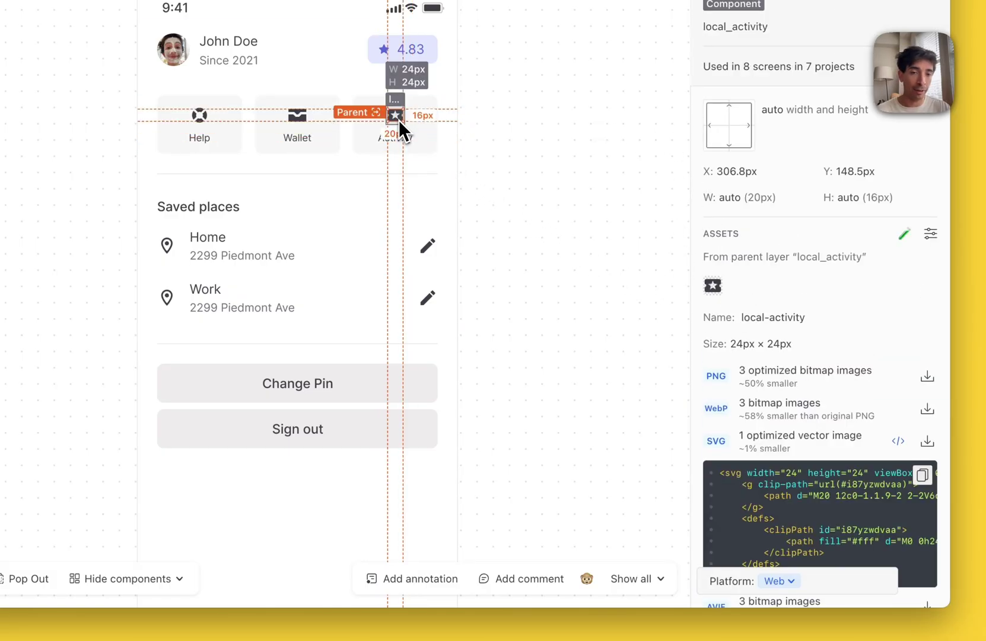
scroll(788, 348, "down", 3)
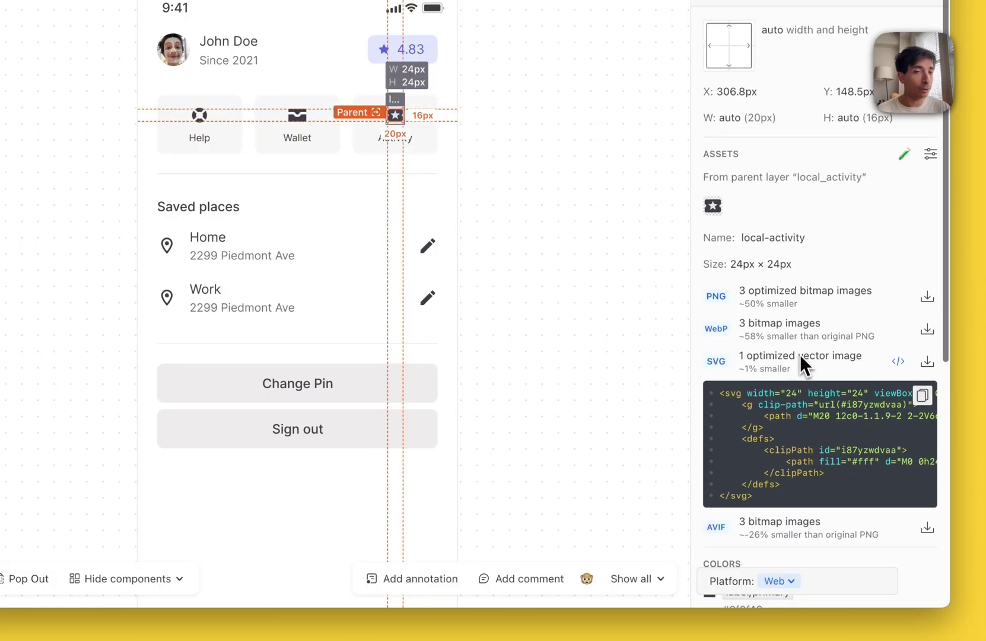
left_click(428, 132)
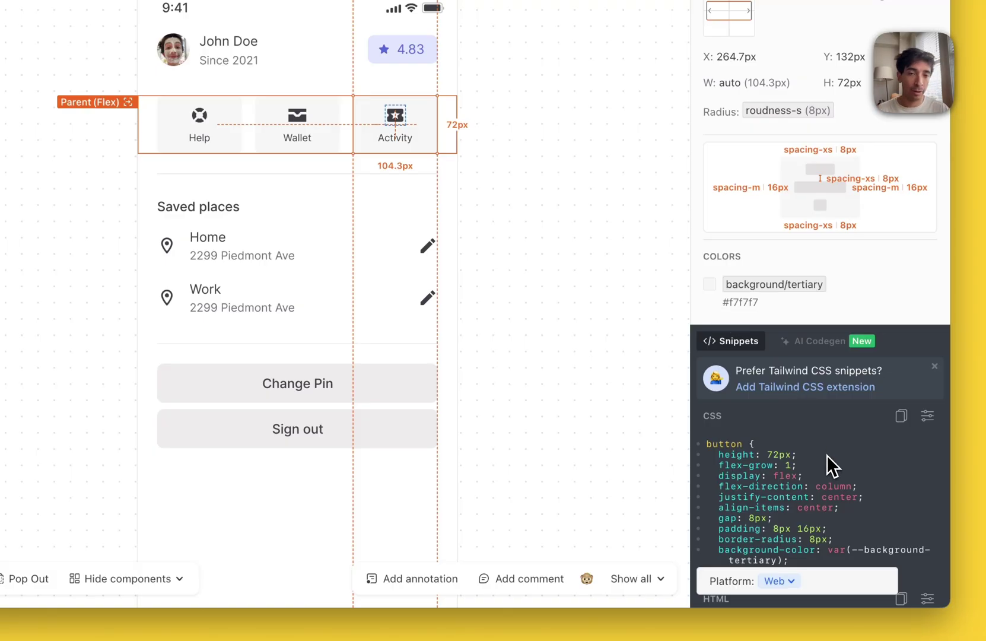
left_click(823, 343)
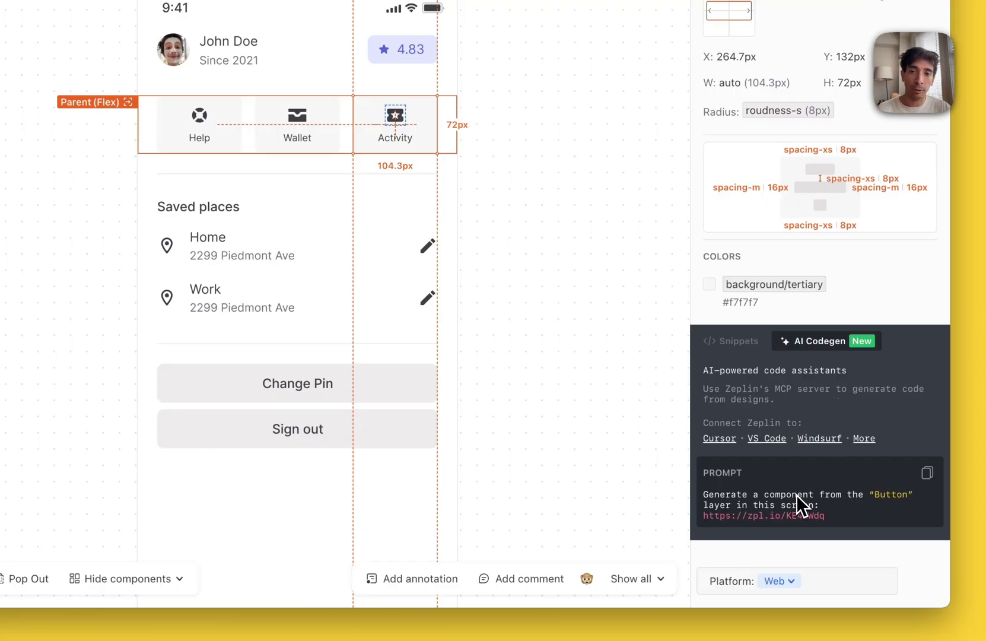
left_click(539, 264)
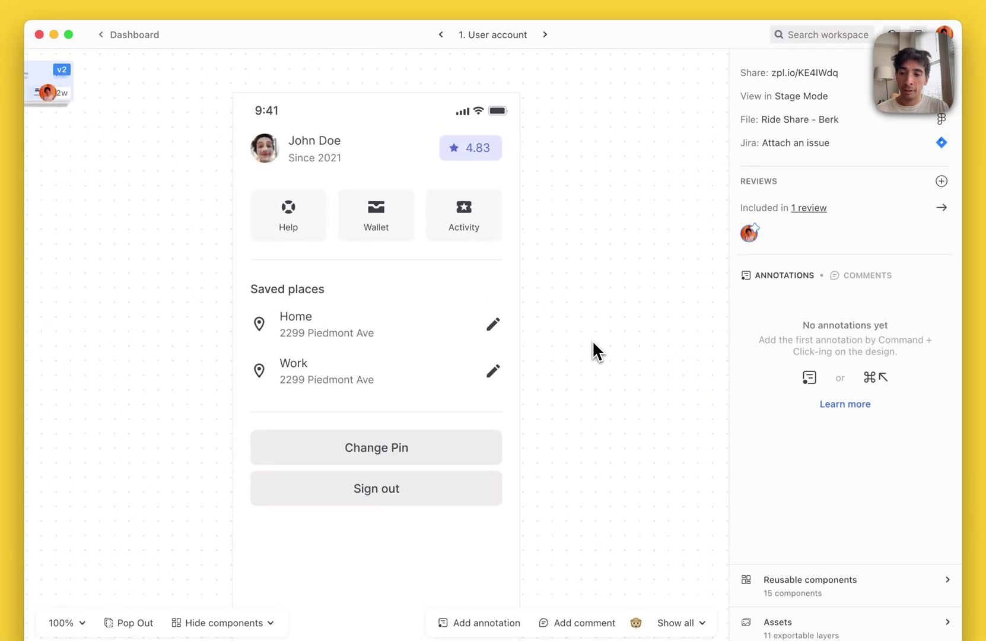
Pop the User account screen out into a floating window and move it right.
left_click(148, 626)
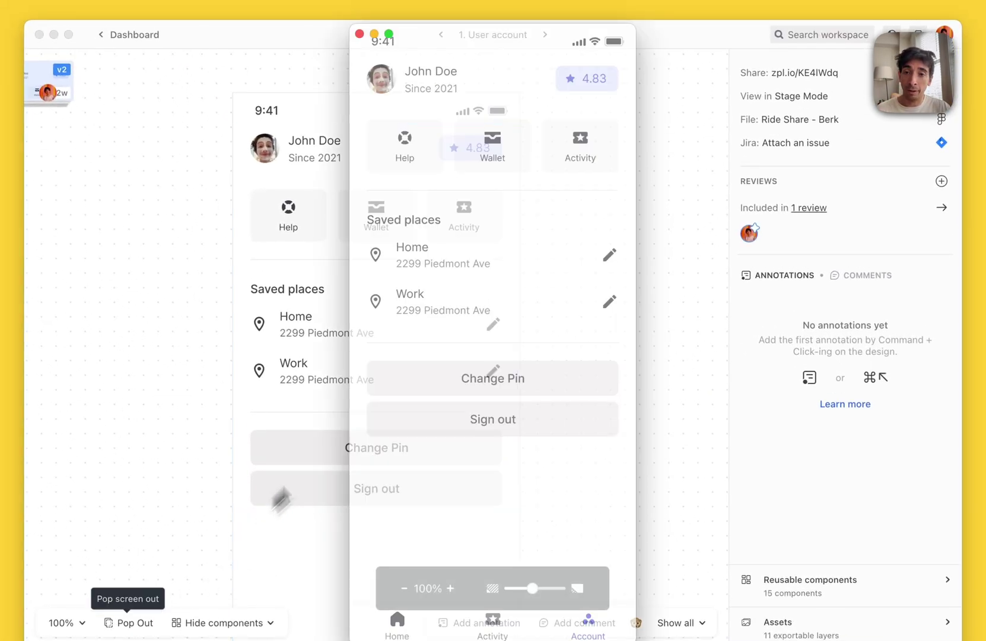
left_click_drag(434, 298, 558, 306)
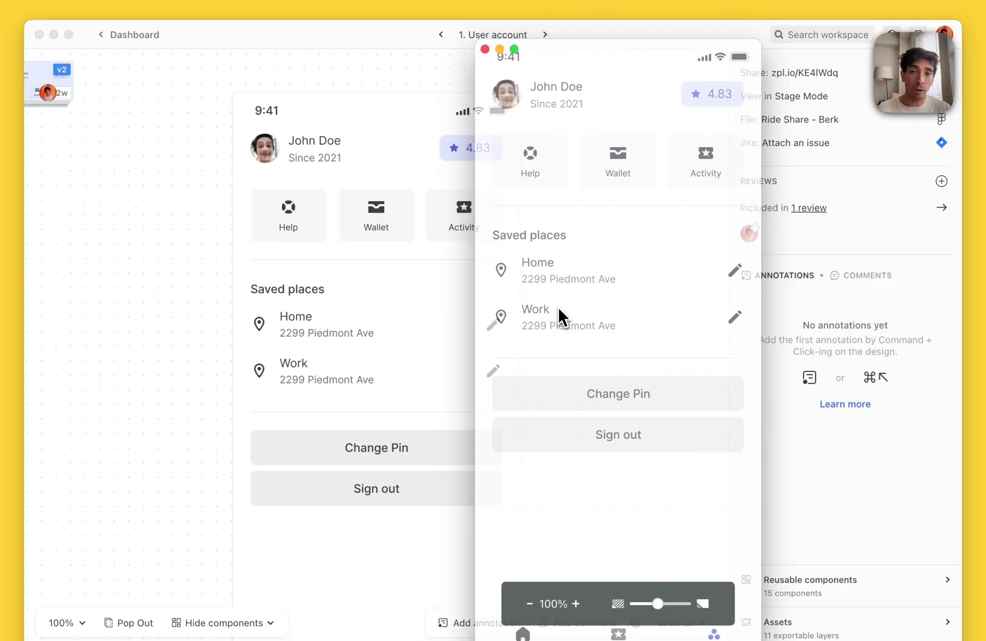